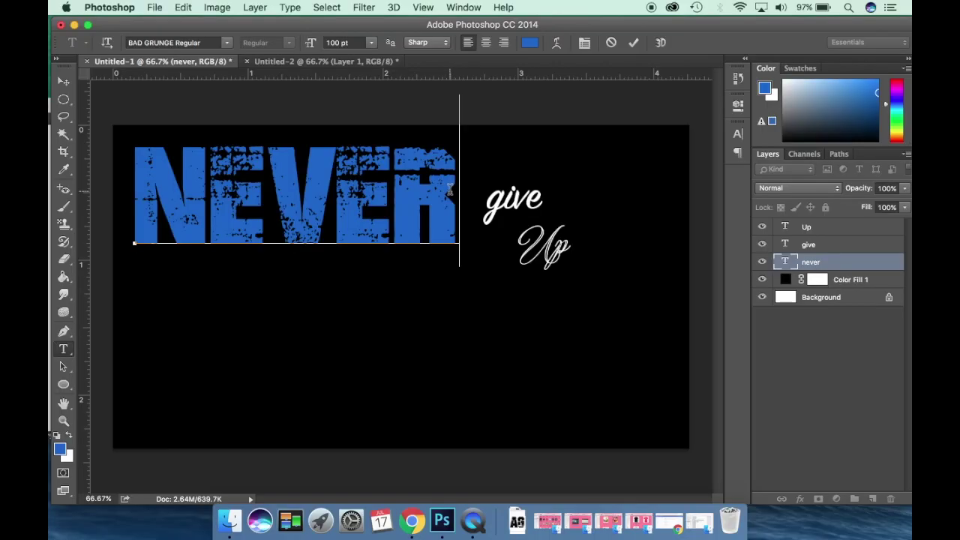
# Replace the grunge word with NEVER and set its text colour to white (ffffff)
pyautogui.press('BackSpace')
pyautogui.press('BackSpace')
pyautogui.press('BackSpace')
pyautogui.press('BackSpace')
pyautogui.press('BackSpace')
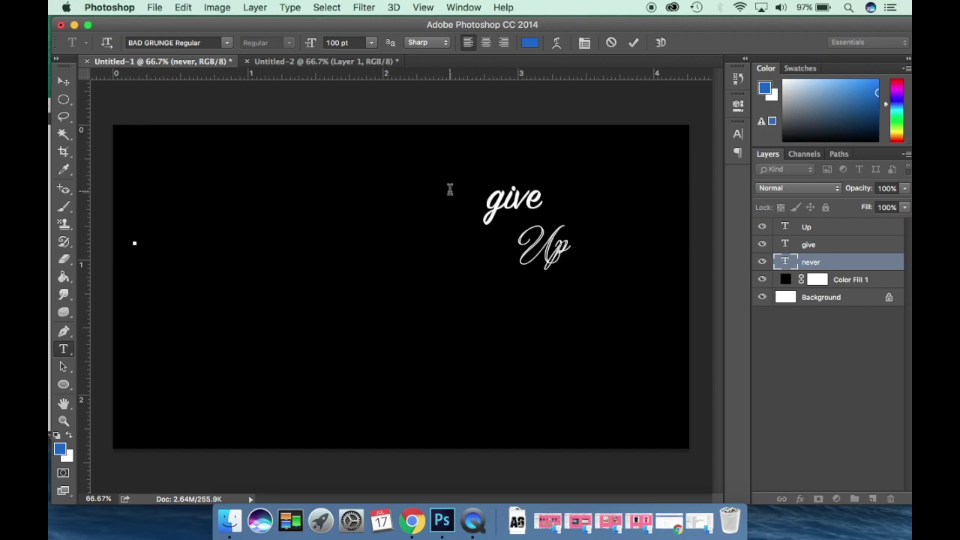
pyautogui.write('NEVER')
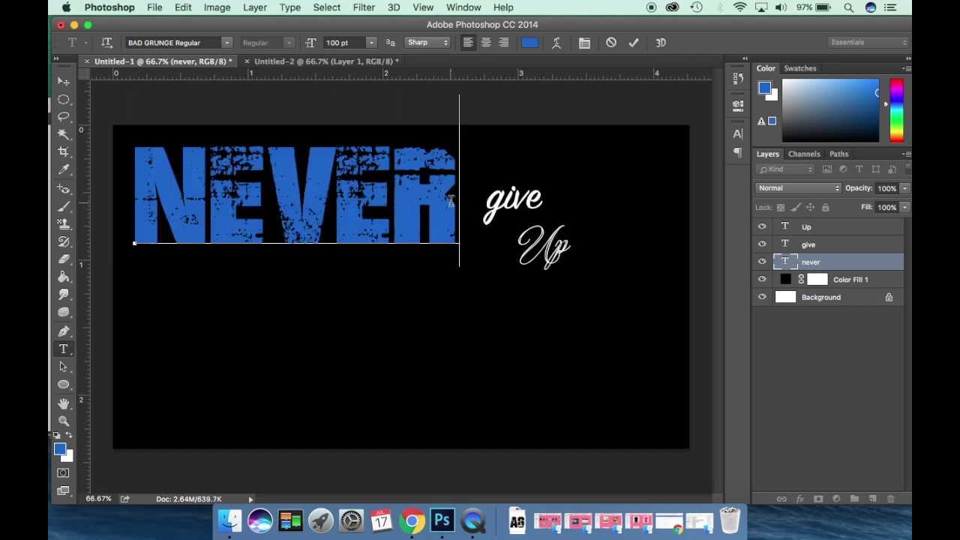
pyautogui.moveTo(450, 201); pyautogui.dragTo(119, 135)
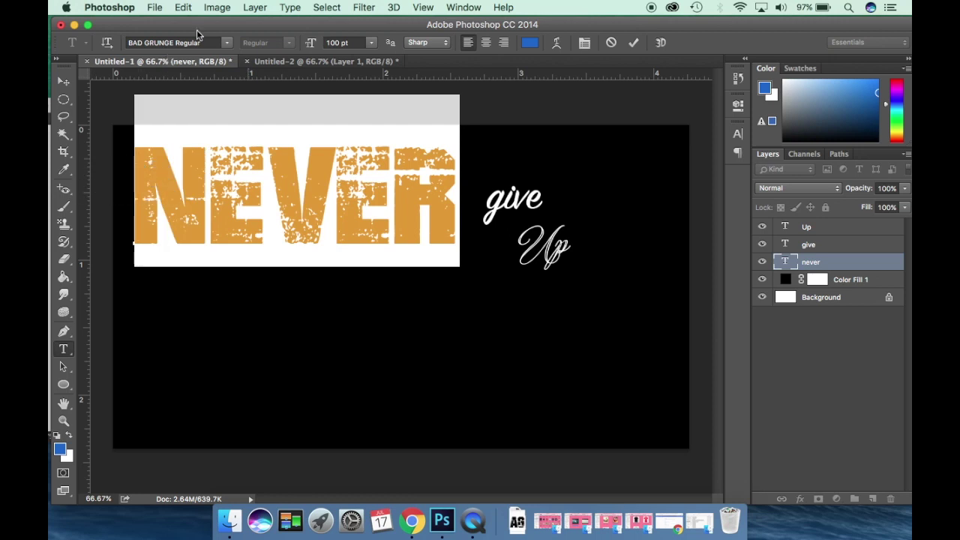
pyautogui.click(537, 47)
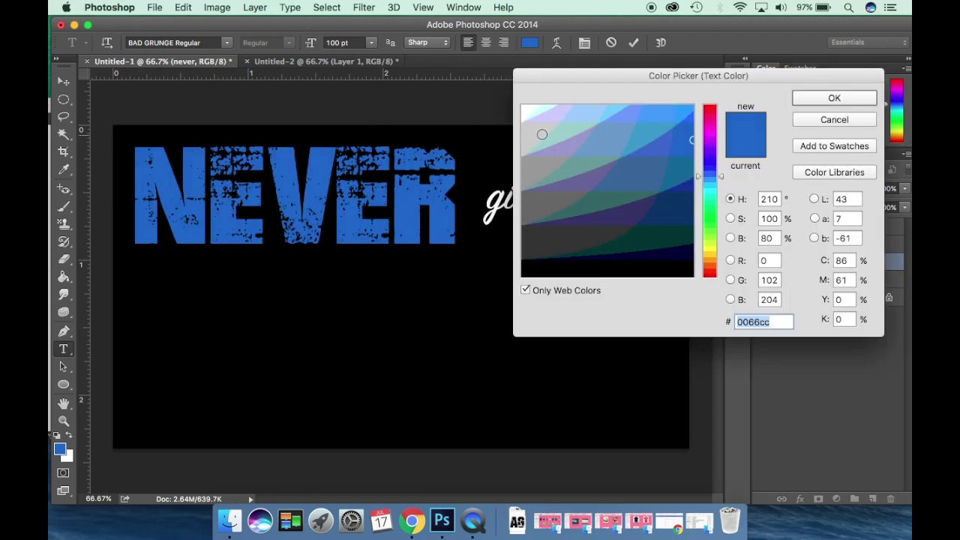
pyautogui.click(534, 112)
pyautogui.click(795, 96)
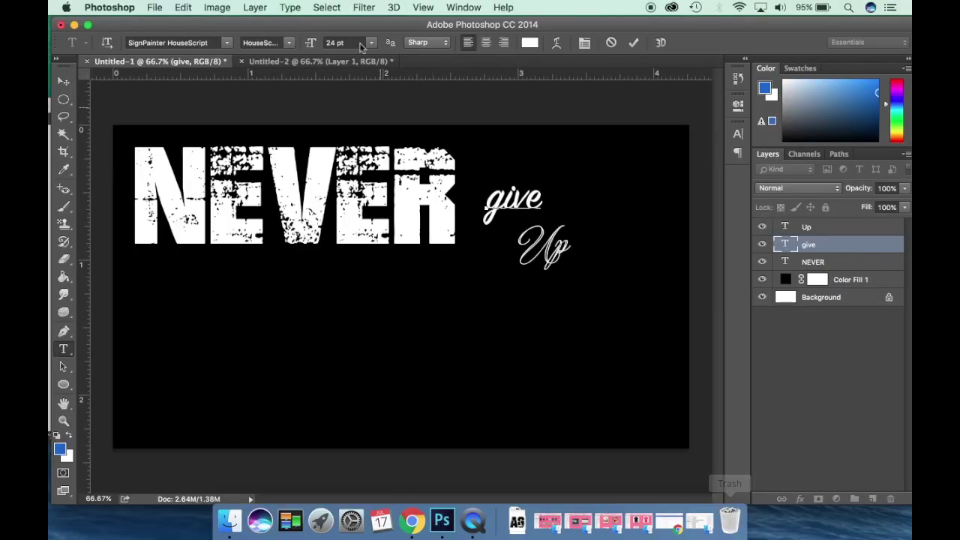
# Bring up the T-shirt document and float the text design window beside it
pyautogui.click(306, 60)
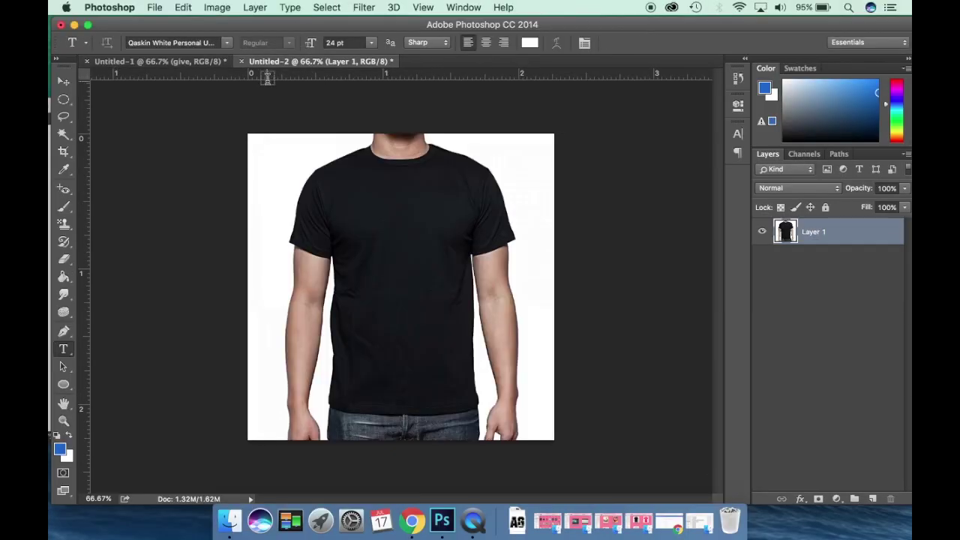
pyautogui.moveTo(148, 65); pyautogui.dragTo(154, 118)
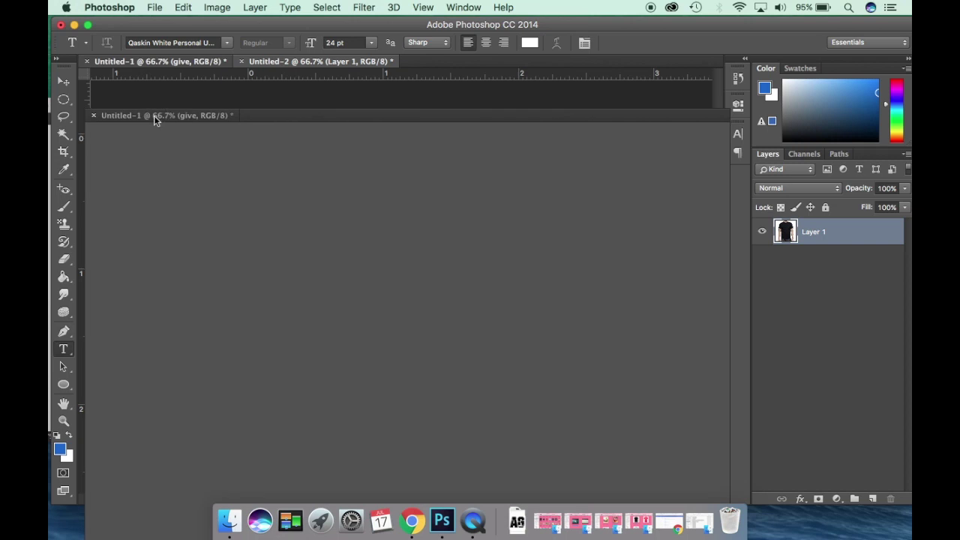
pyautogui.moveTo(459, 117); pyautogui.dragTo(248, 195)
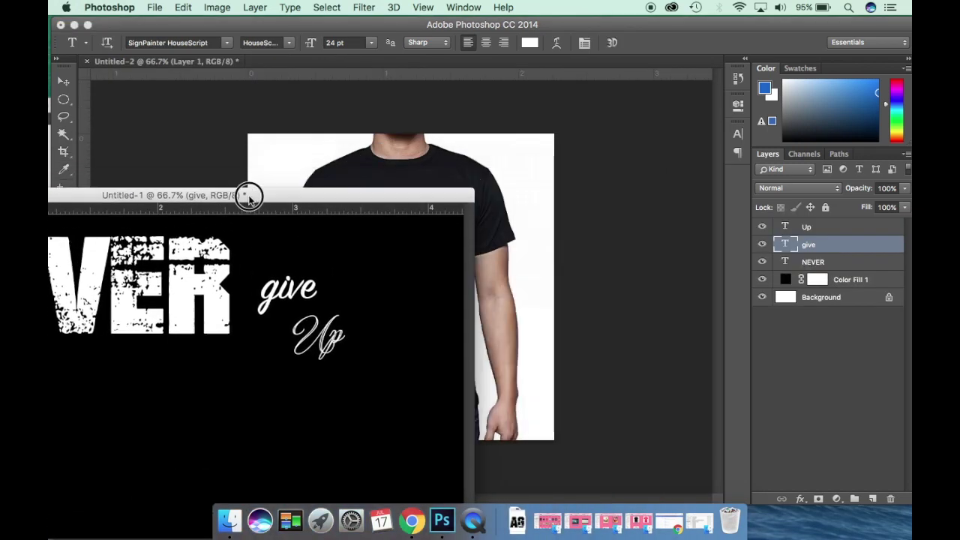
# Nudge the give text, then drag the NEVER layer onto the T-shirt photo
pyautogui.click(63, 81)
pyautogui.moveTo(141, 321)
pyautogui.mouseDown()
pyautogui.moveTo(184, 310)
pyautogui.moveTo(210, 277)
pyautogui.moveTo(144, 318)
pyautogui.mouseUp()
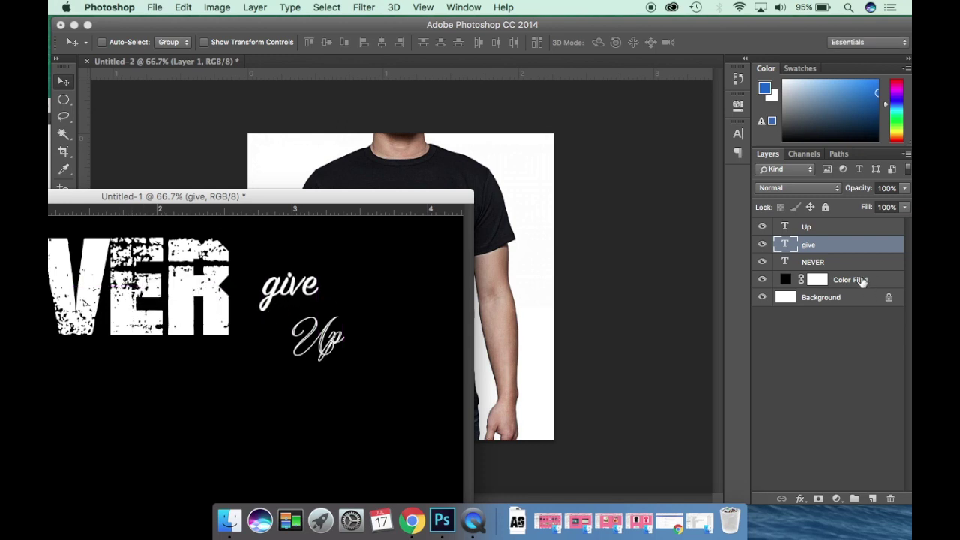
pyautogui.click(836, 263)
pyautogui.moveTo(171, 289); pyautogui.dragTo(429, 256)
pyautogui.moveTo(488, 216); pyautogui.dragTo(467, 227)
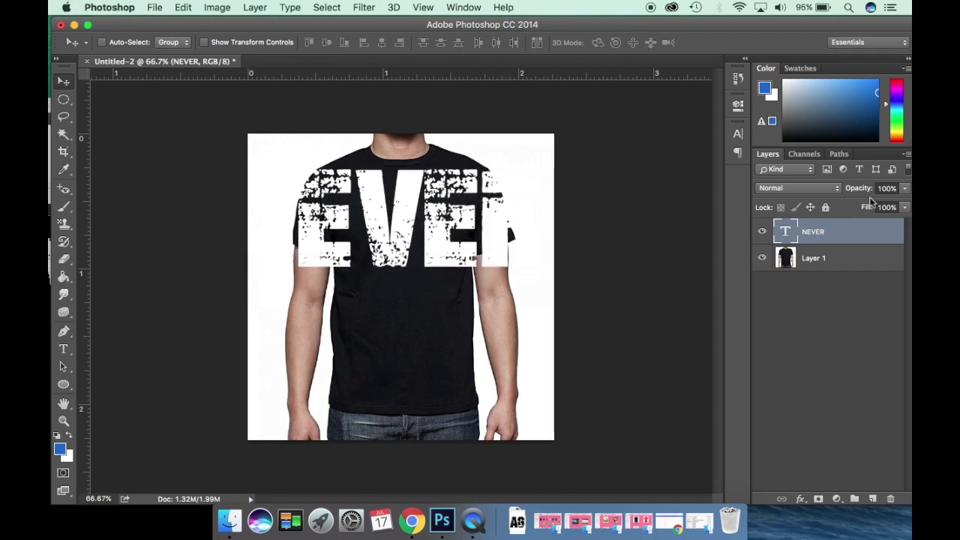
pyautogui.click(182, 7)
# Scale NEVER down to about two-thirds and shorter so it fits the chest
pyautogui.moveTo(228, 297)
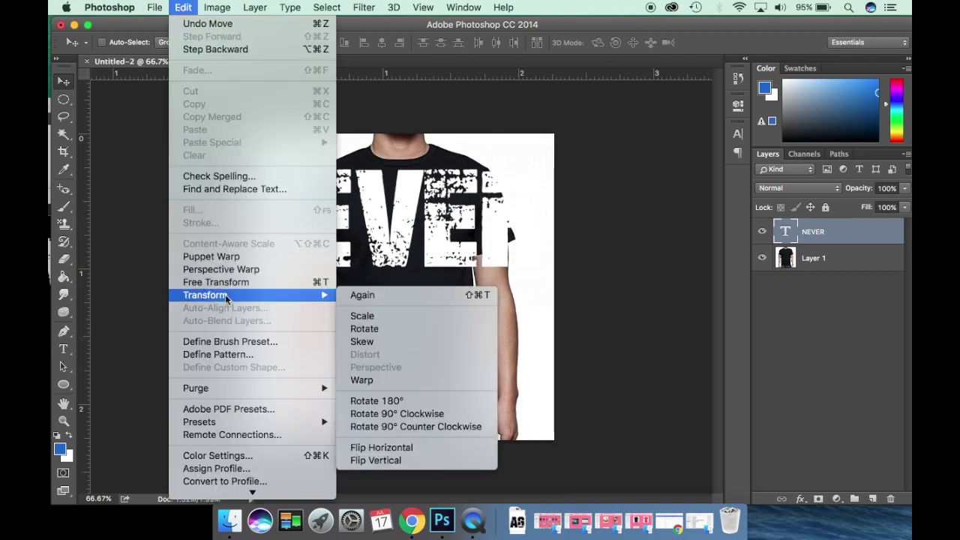
pyautogui.click(375, 315)
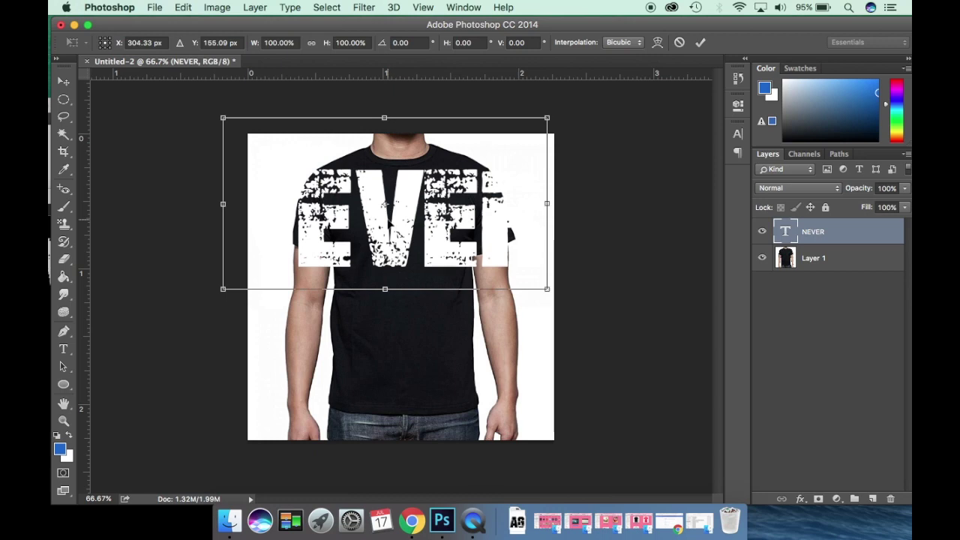
pyautogui.moveTo(548, 288); pyautogui.dragTo(460, 248)
pyautogui.moveTo(401, 178)
pyautogui.mouseDown()
pyautogui.moveTo(402, 169)
pyautogui.moveTo(402, 183)
pyautogui.mouseUp()
pyautogui.click(63, 82)
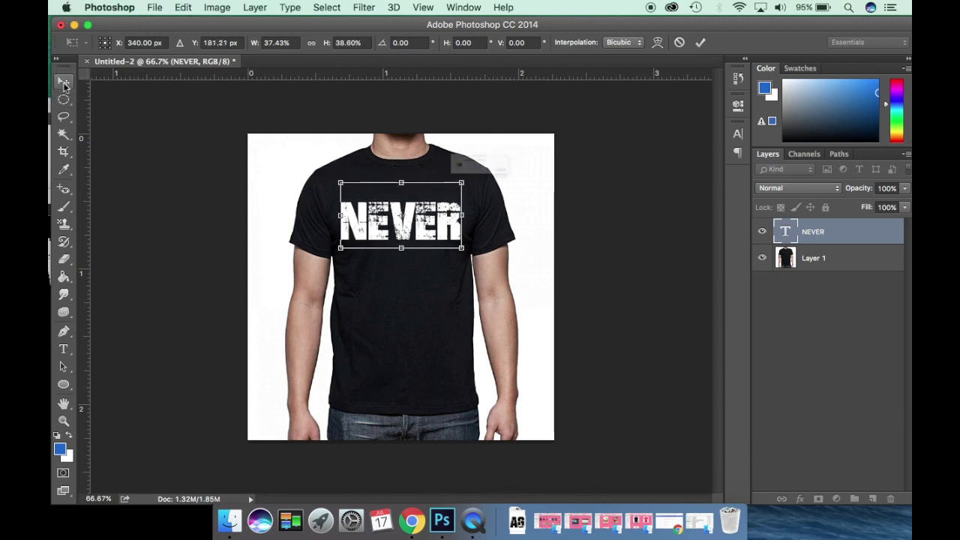
pyautogui.click(582, 196)
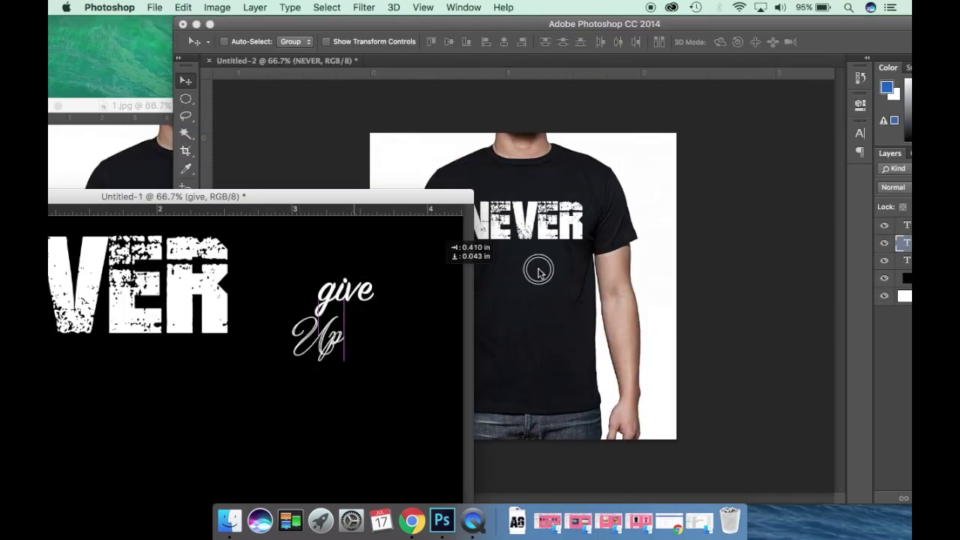
# Copy the give and Up script layers onto the shirt below NEVER
pyautogui.moveTo(544, 268)
pyautogui.mouseDown()
pyautogui.moveTo(550, 275)
pyautogui.moveTo(547, 262)
pyautogui.mouseUp()
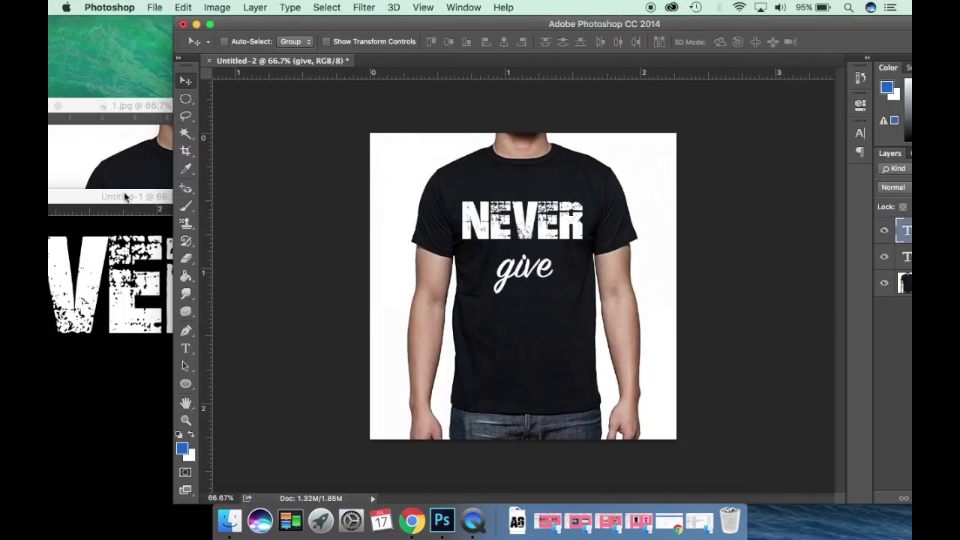
pyautogui.click(126, 197)
pyautogui.moveTo(308, 359); pyautogui.dragTo(546, 314)
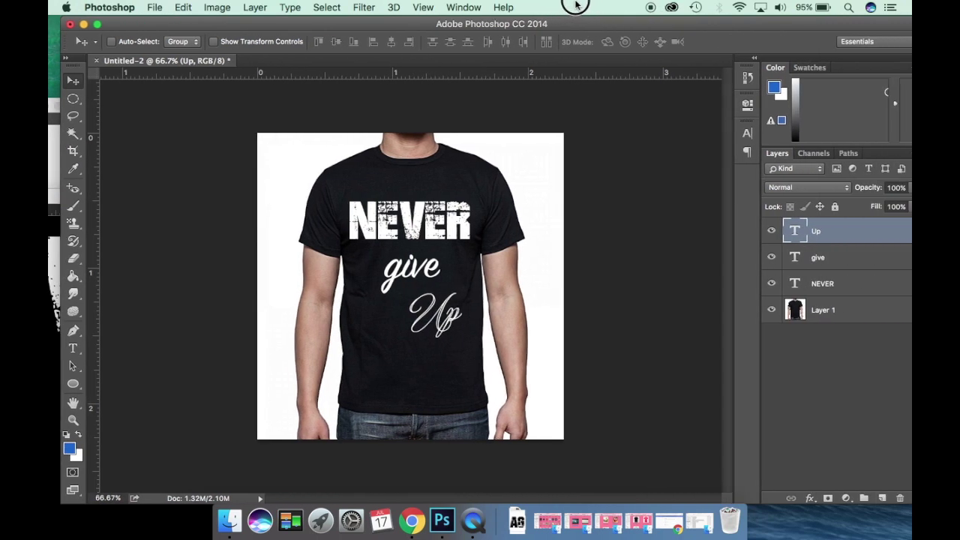
pyautogui.click(840, 309)
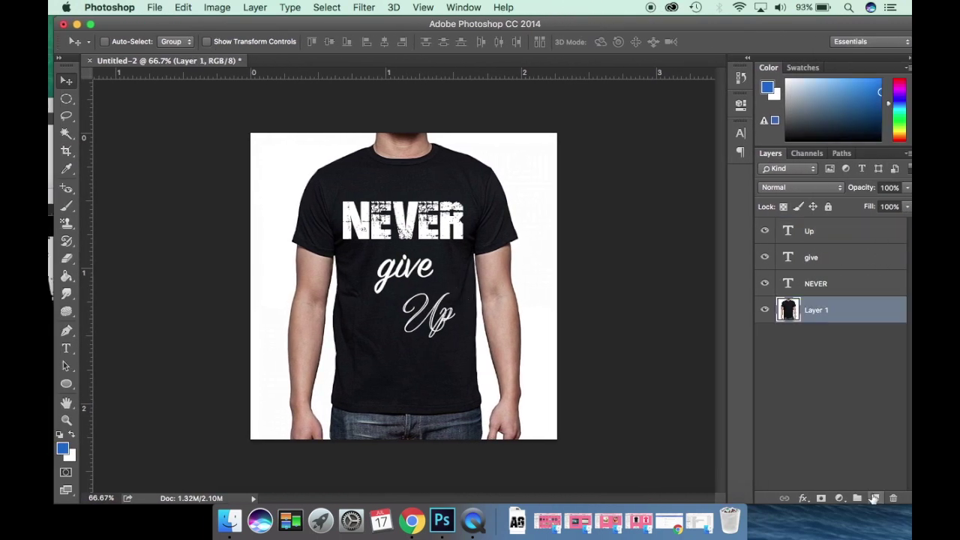
# Add two empty layers and stamp a blue grunge stroke on Layer 2 across the lower shirt
pyautogui.click(874, 498)
pyautogui.click(874, 498)
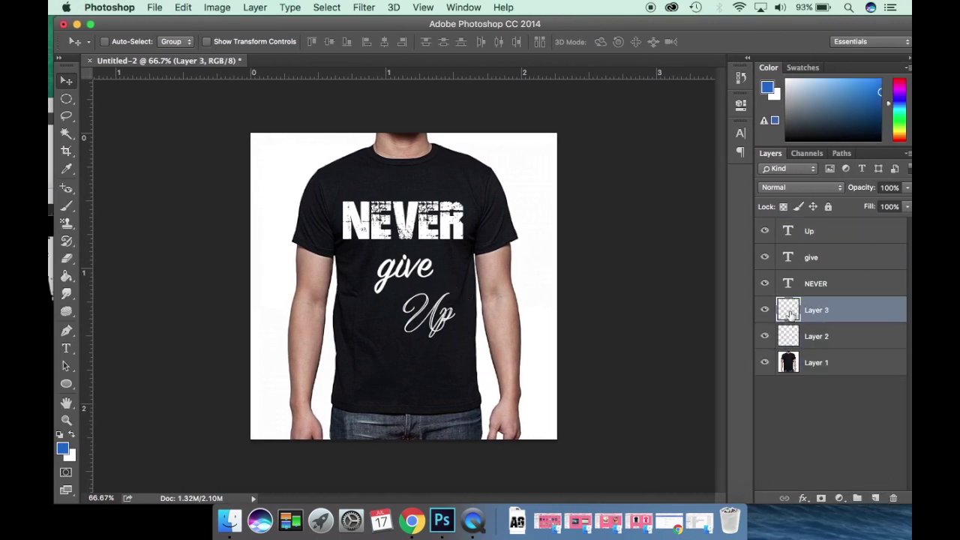
pyautogui.click(801, 337)
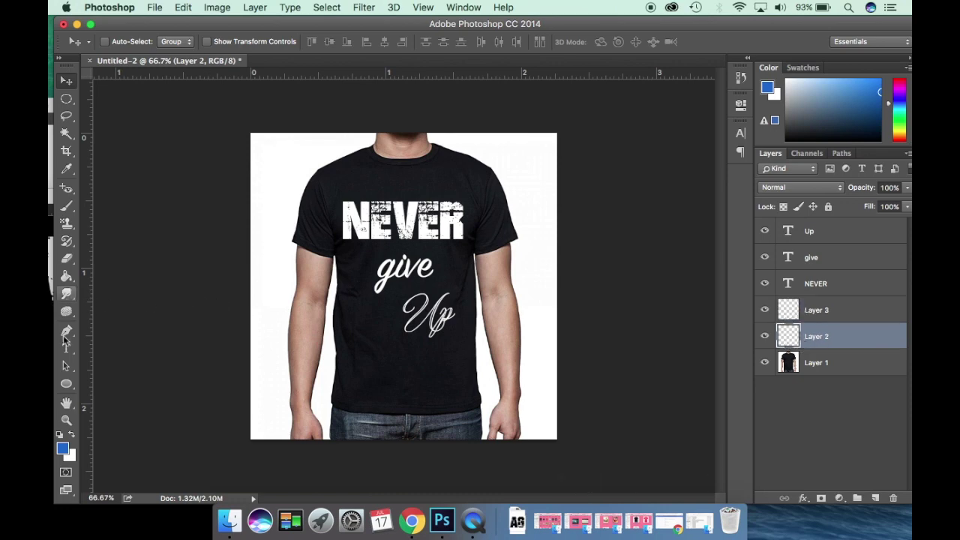
pyautogui.click(66, 206)
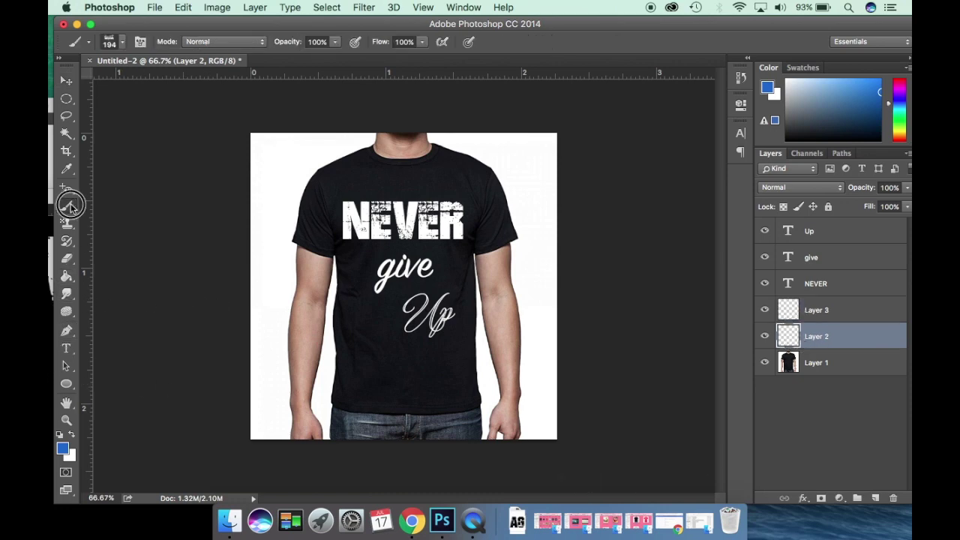
pyautogui.click(393, 365)
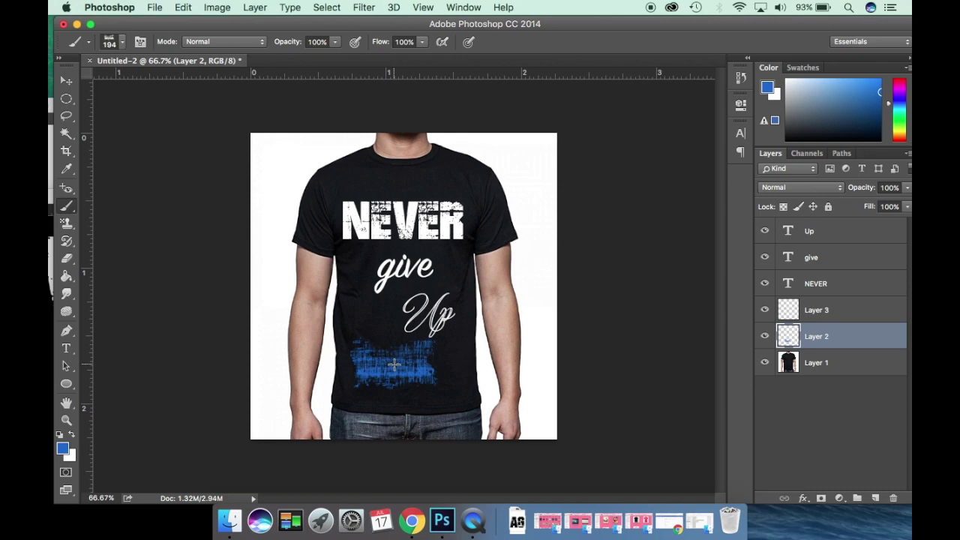
pyautogui.click(67, 79)
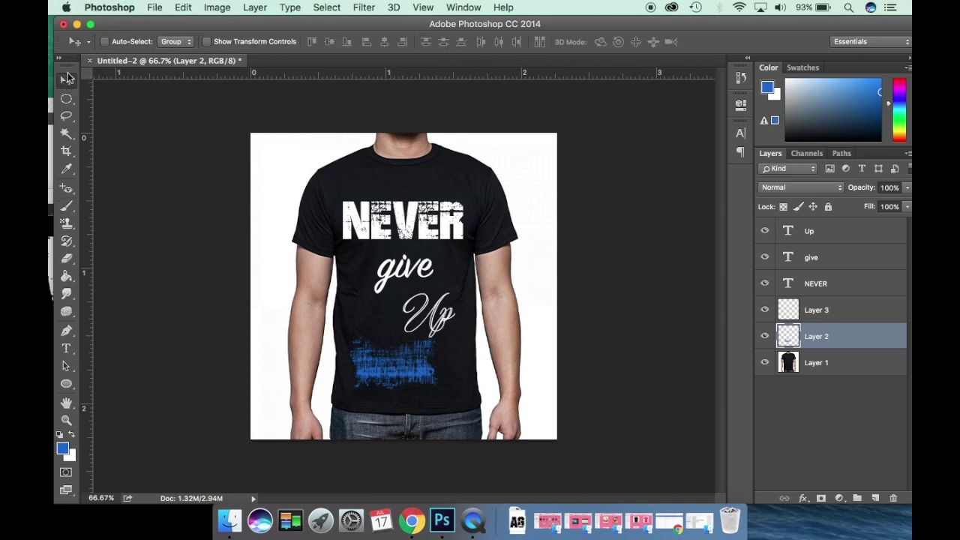
pyautogui.moveTo(405, 375)
pyautogui.mouseDown()
pyautogui.moveTo(422, 375)
pyautogui.moveTo(410, 369)
pyautogui.mouseUp()
# Dab blue grunge texture behind NEVER on Layer 3
pyautogui.click(820, 316)
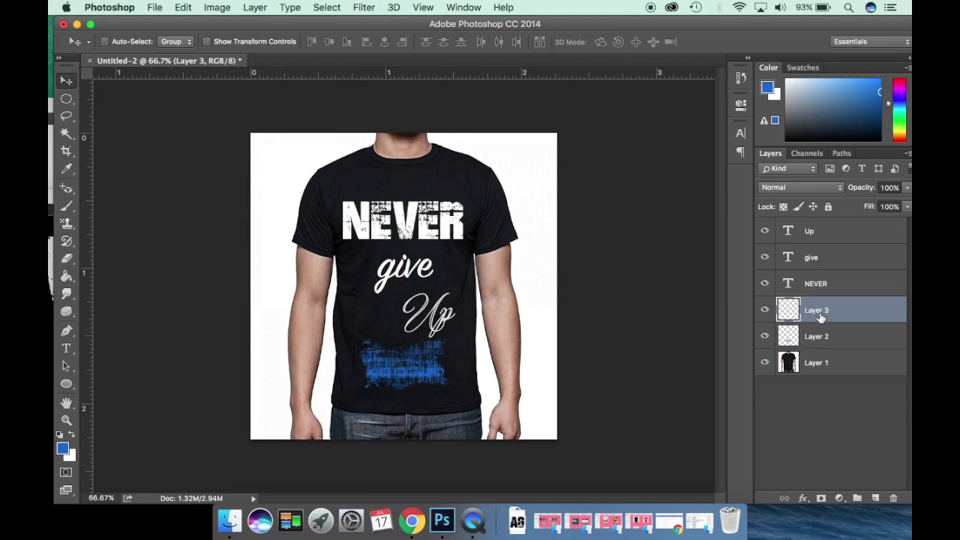
pyautogui.click(67, 207)
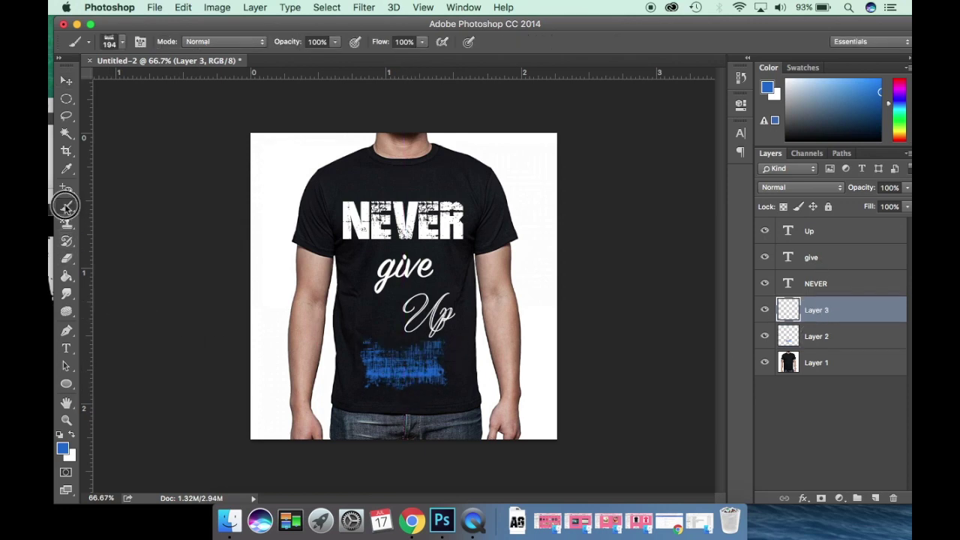
pyautogui.click(403, 223)
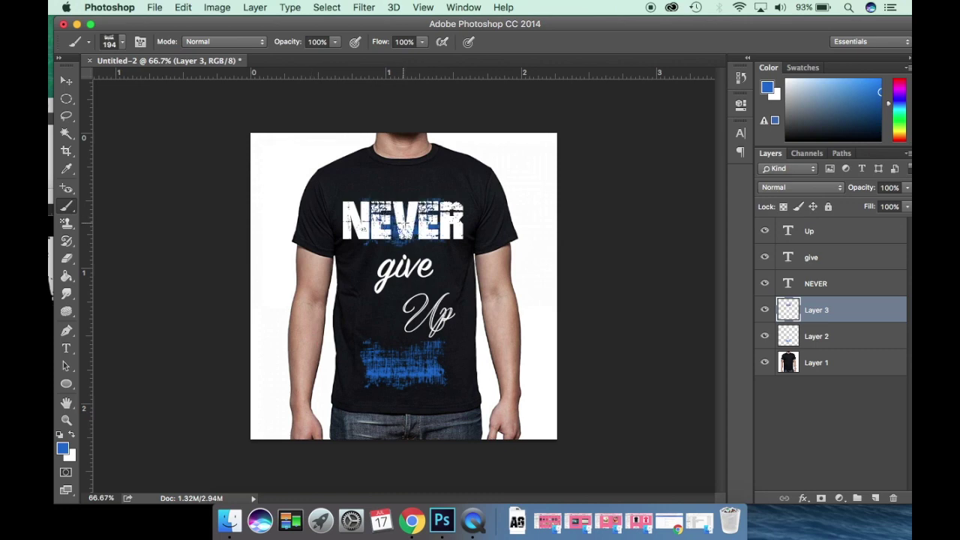
# Scale Layer 3's blue grunge wider and taller to span the whole NEVER word
pyautogui.click(182, 7)
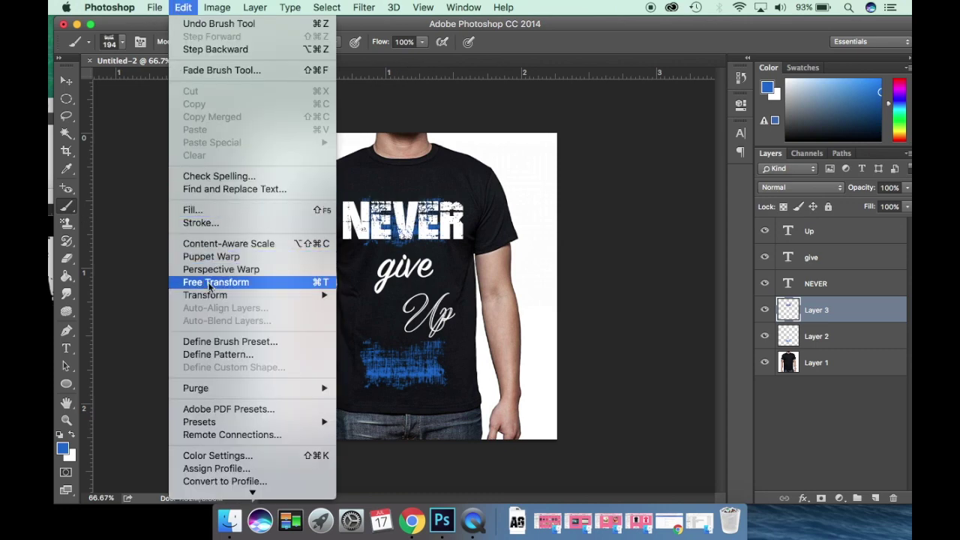
pyautogui.moveTo(252, 295)
pyautogui.click(446, 322)
pyautogui.moveTo(448, 195); pyautogui.dragTo(472, 190)
pyautogui.moveTo(358, 193); pyautogui.dragTo(342, 189)
pyautogui.moveTo(409, 248)
pyautogui.mouseDown()
pyautogui.moveTo(409, 271)
pyautogui.moveTo(409, 252)
pyautogui.mouseUp()
pyautogui.moveTo(343, 220); pyautogui.dragTo(341, 219)
# Apply the scaling and move Layer 2's lower blue strokes up behind give
pyautogui.click(64, 81)
pyautogui.click(606, 197)
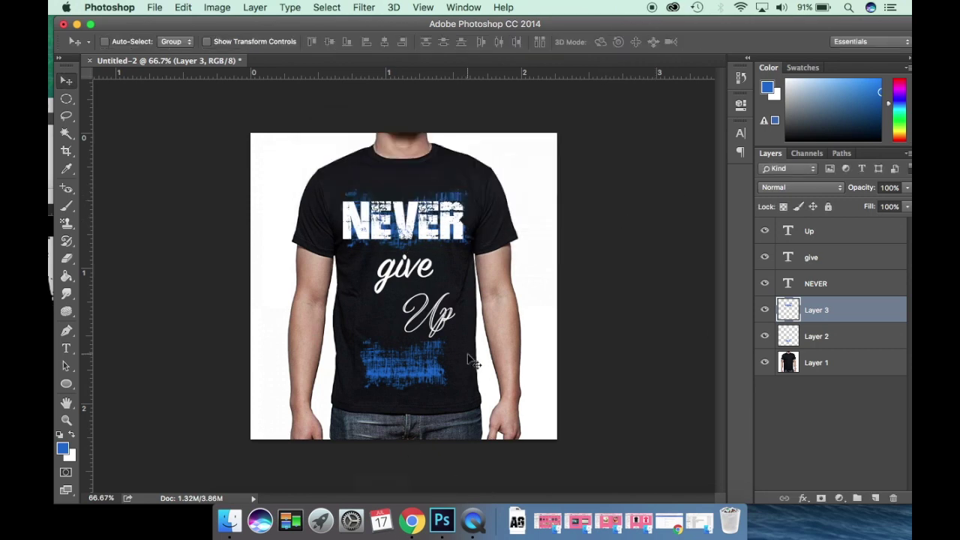
pyautogui.click(814, 335)
pyautogui.moveTo(392, 373); pyautogui.dragTo(402, 273)
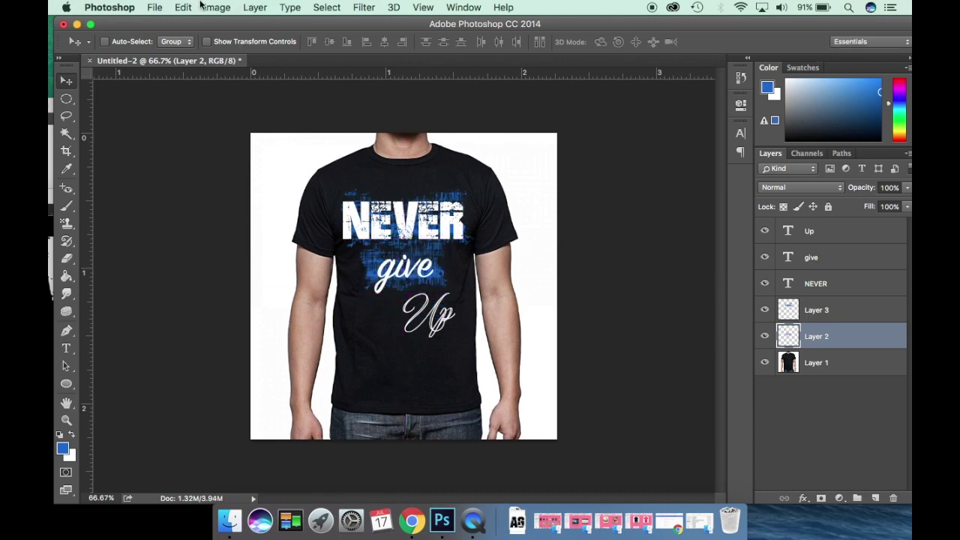
# Shift the blue grunge print's hue to -165 with Hue/Saturation
pyautogui.click(183, 6)
pyautogui.moveTo(218, 6)
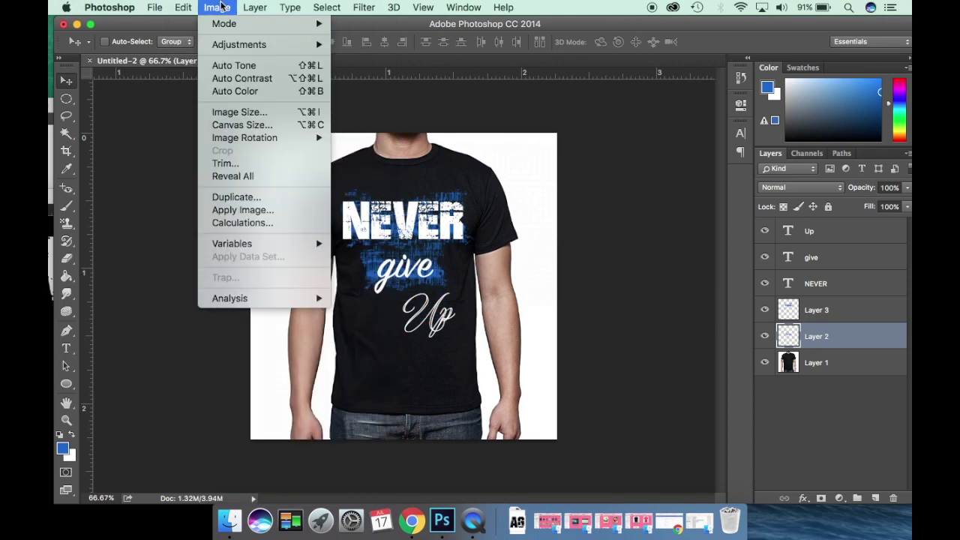
pyautogui.moveTo(239, 44)
pyautogui.click(416, 120)
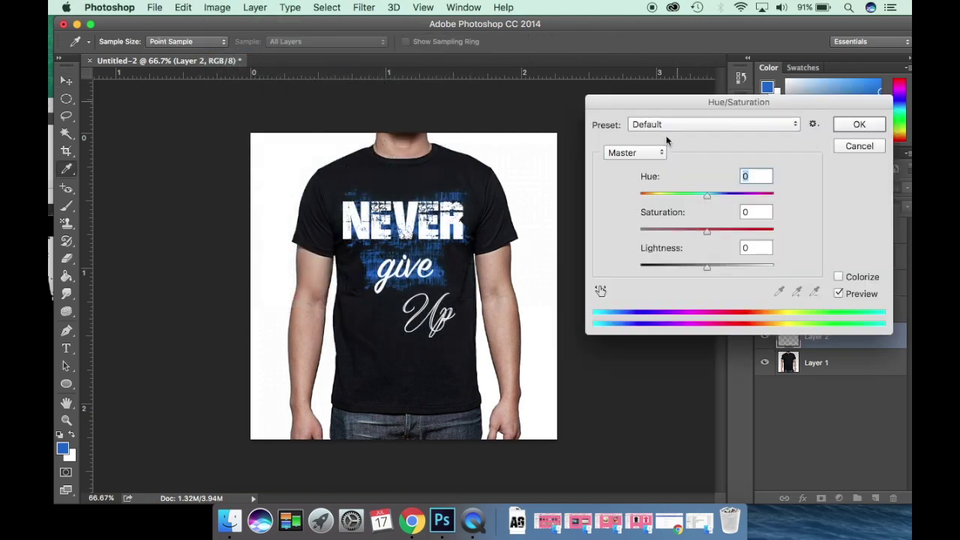
pyautogui.moveTo(707, 197); pyautogui.dragTo(750, 193)
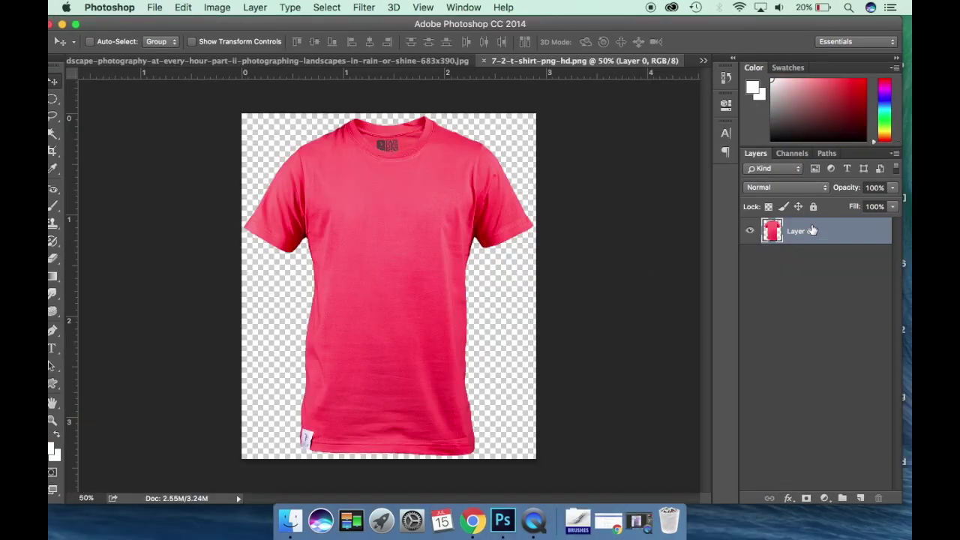
# Desaturate the pink T-shirt and brighten it with a Curves adjustment
pyautogui.doubleClick(803, 231)
pyautogui.click(213, 7)
pyautogui.moveTo(248, 47)
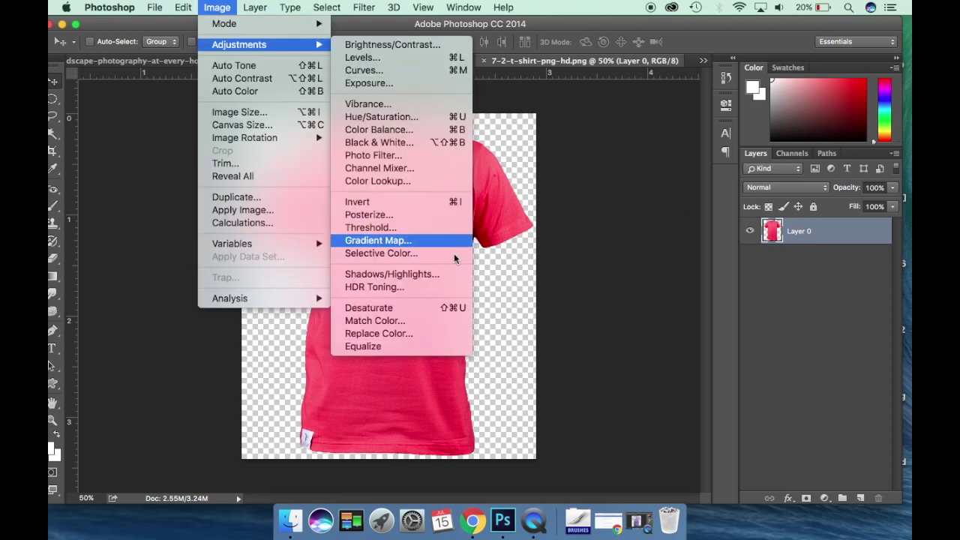
pyautogui.click(431, 308)
pyautogui.press('super+m')
pyautogui.moveTo(574, 210); pyautogui.dragTo(587, 180)
pyautogui.click(874, 55)
# Apply Levels with black input 20 and midtones 1.21, then reposition with the Move tool
pyautogui.click(217, 8)
pyautogui.moveTo(247, 44)
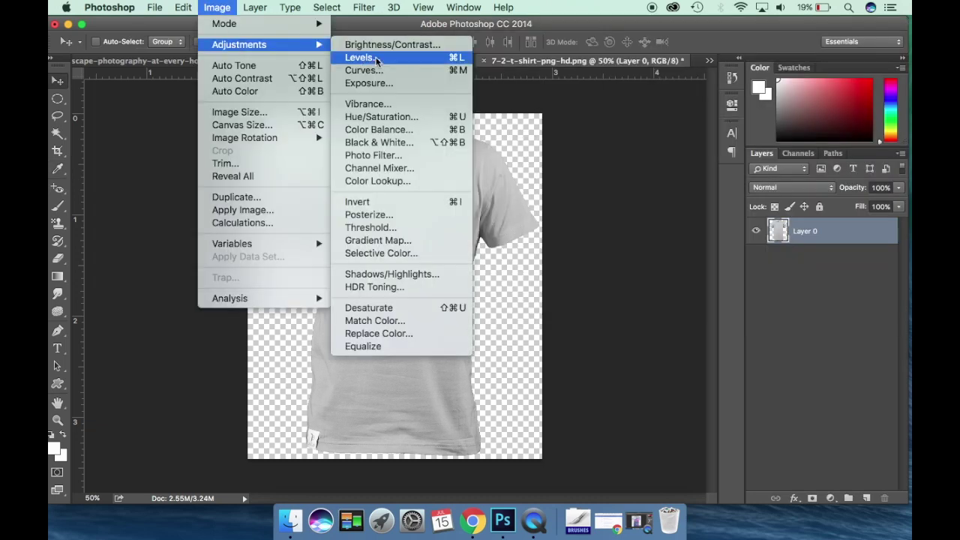
pyautogui.click(358, 58)
pyautogui.moveTo(551, 242); pyautogui.dragTo(565, 244)
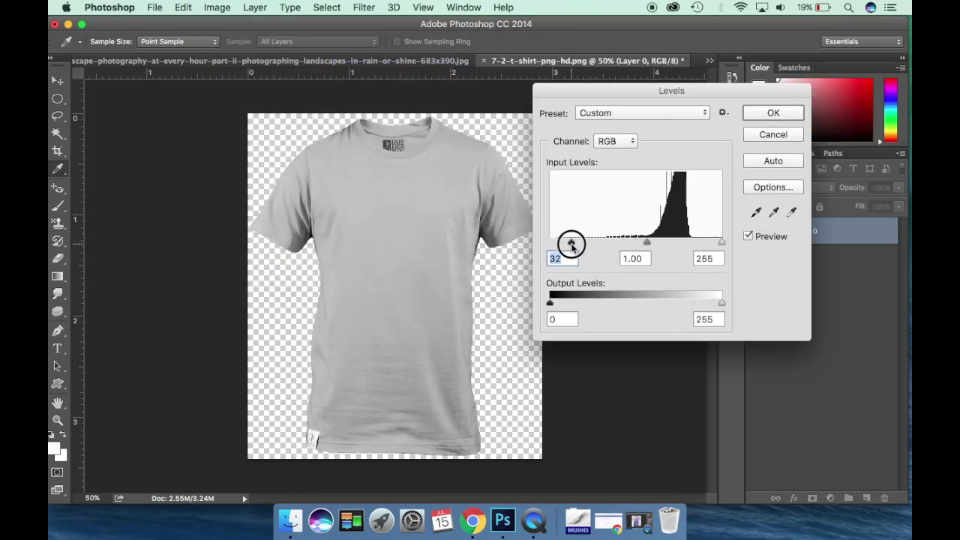
pyautogui.moveTo(637, 243); pyautogui.dragTo(630, 242)
pyautogui.click(787, 120)
pyautogui.press('v')
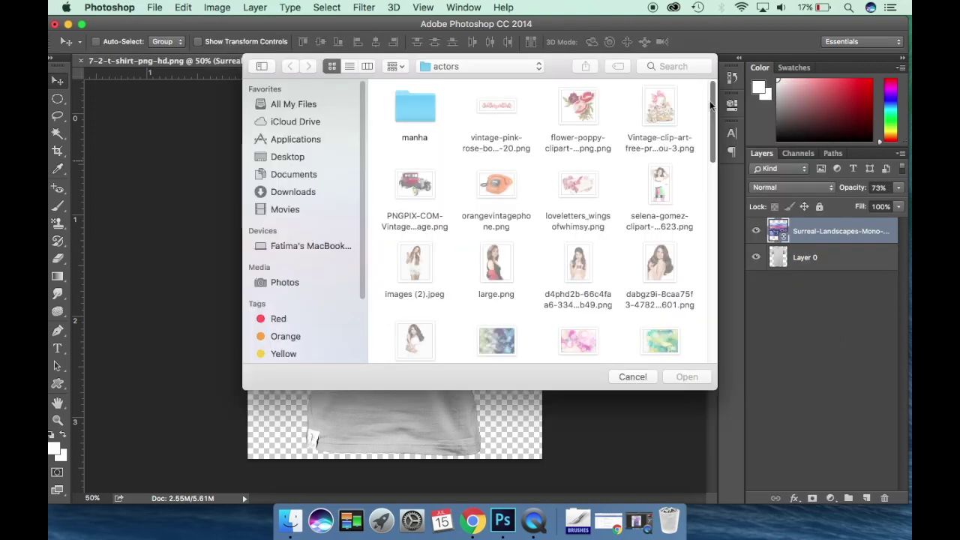
pyautogui.moveTo(713, 105); pyautogui.dragTo(720, 183)
# Displace the landscape using 7-2-t-shirt-png-hd.psd and clip it to the shirt
pyautogui.click(419, 211)
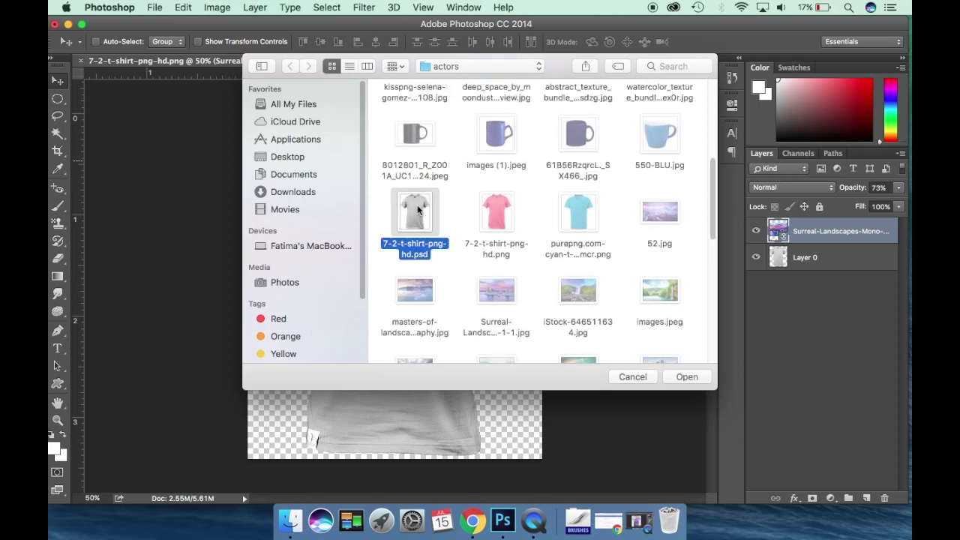
pyautogui.click(681, 377)
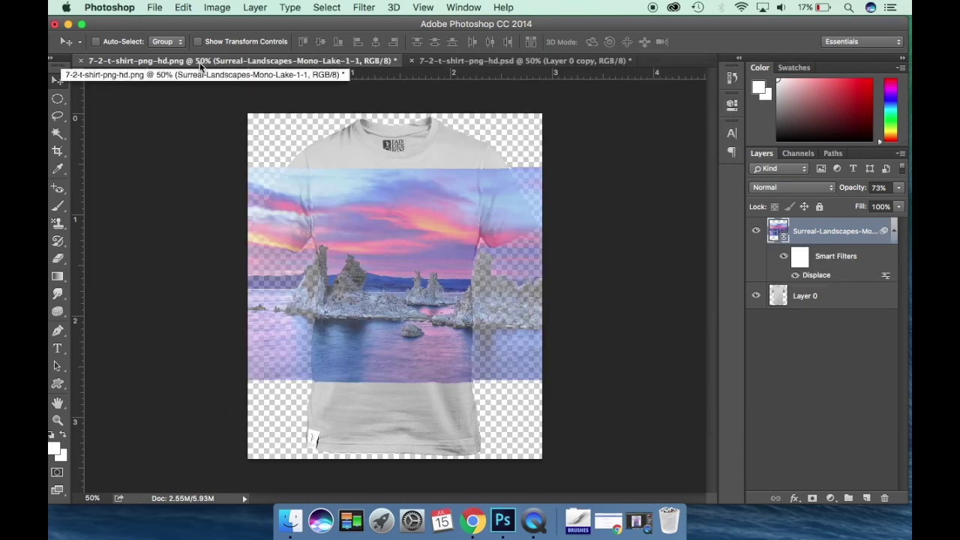
pyautogui.click(486, 63)
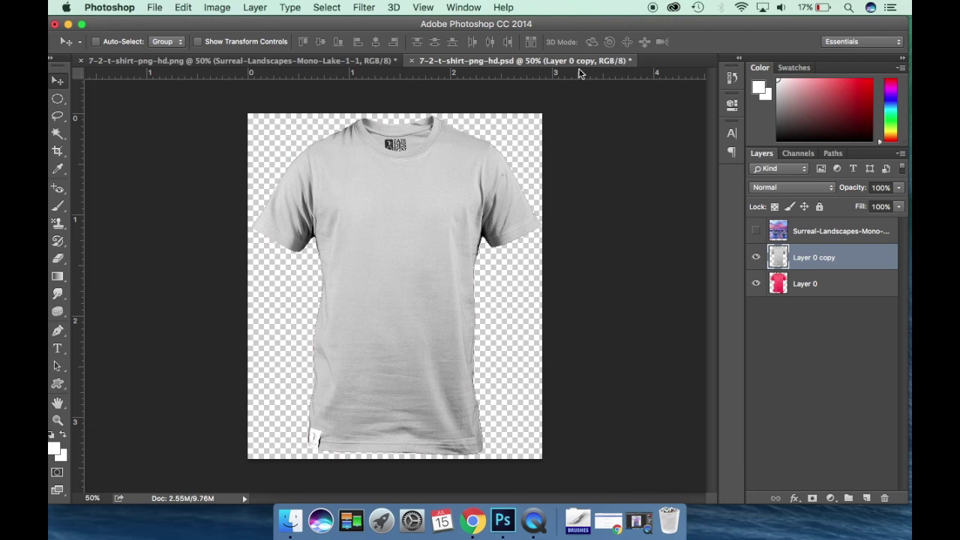
pyautogui.click(755, 232)
pyautogui.rightClick(792, 226)
pyautogui.click(710, 409)
# Set the landscape's blend mode to Darken after trying Multiply
pyautogui.click(791, 187)
pyautogui.click(776, 223)
pyautogui.click(791, 187)
pyautogui.click(788, 174)
pyautogui.press('super+t')
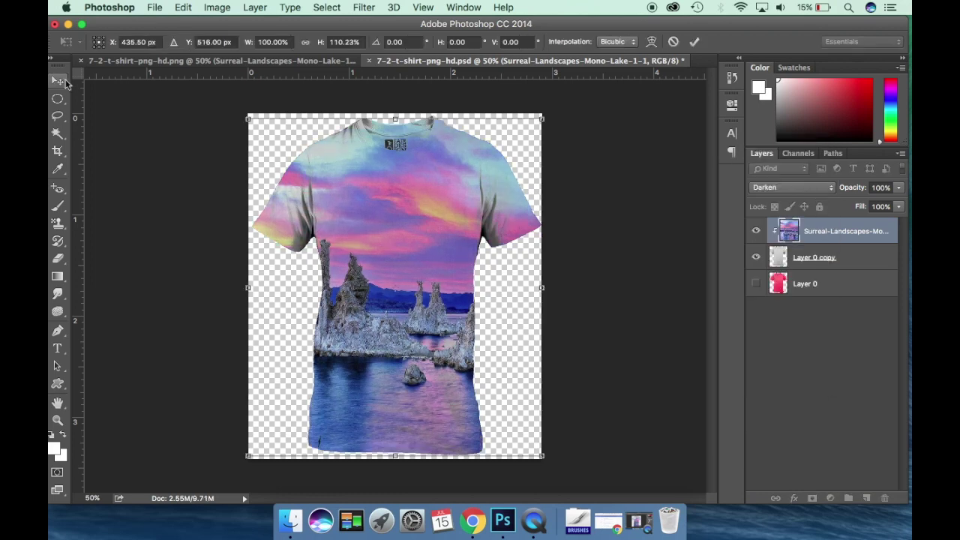
# Commit the landscape transform and add a layer mask to it
pyautogui.click(64, 83)
pyautogui.press('Return')
pyautogui.click(813, 498)
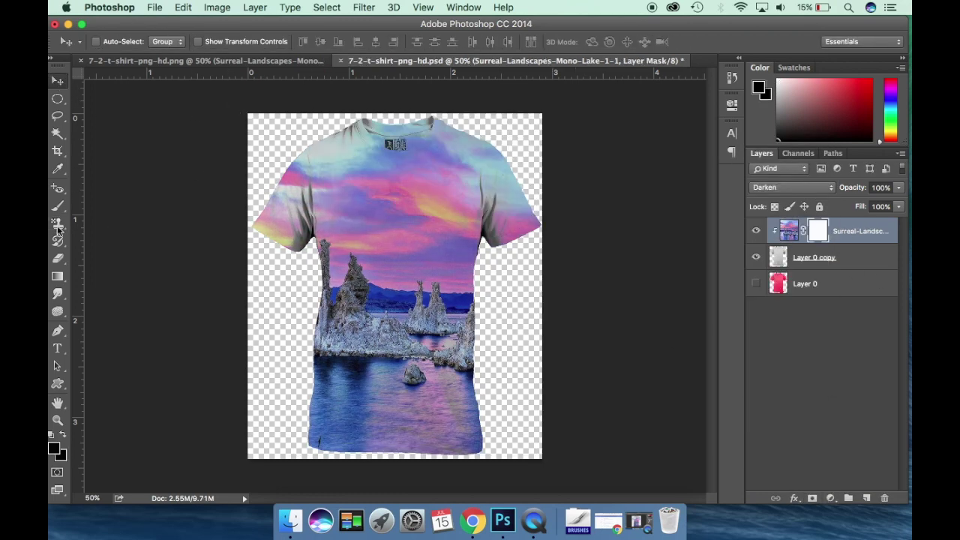
pyautogui.press('b')
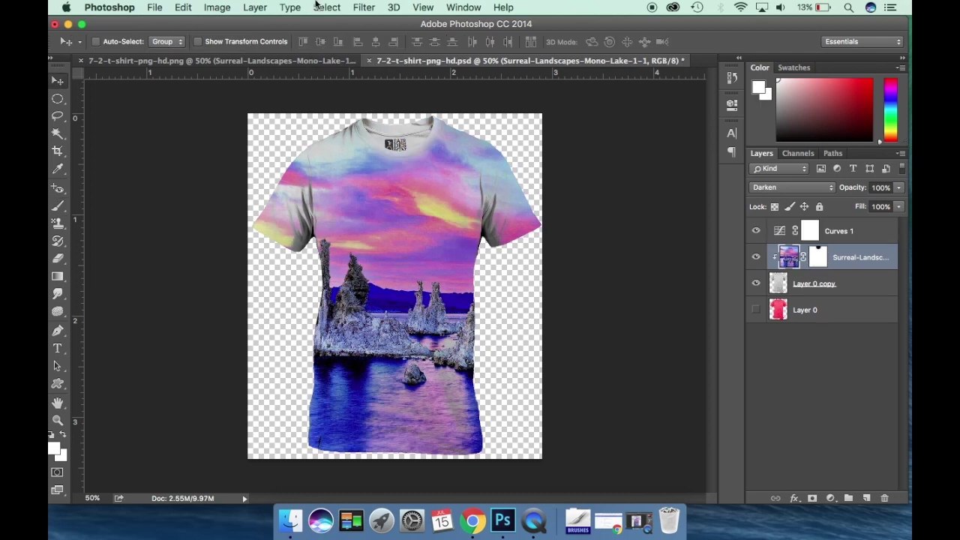
# Place the portrait photo as an embedded image above the shirt
pyautogui.click(155, 8)
pyautogui.click(195, 240)
pyautogui.scroll(-15, 708, 198)
pyautogui.click(414, 124)
pyautogui.click(703, 338)
pyautogui.click(830, 233)
pyautogui.click(592, 195)
pyautogui.rightClick(828, 257)
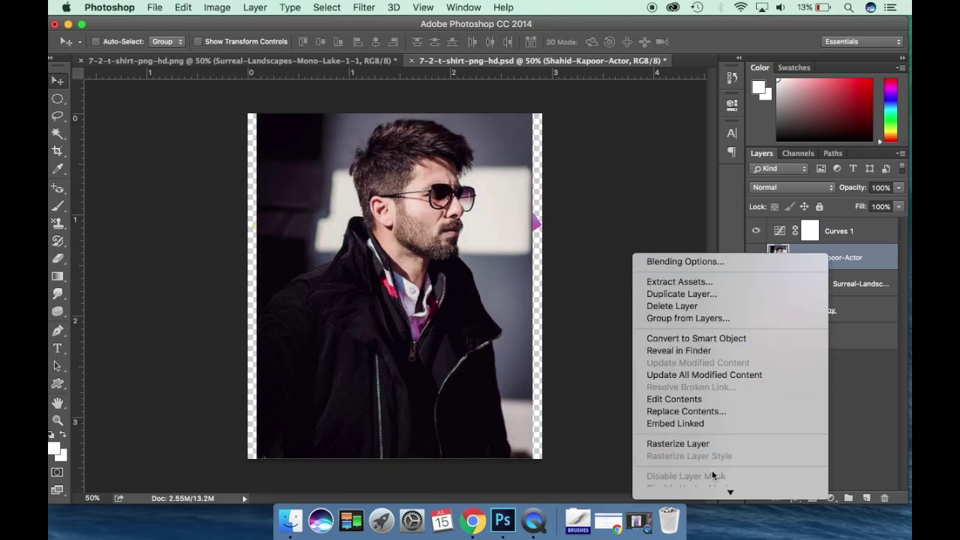
# Clip the portrait to the shirt and scale it to fit over the chest
pyautogui.click(697, 389)
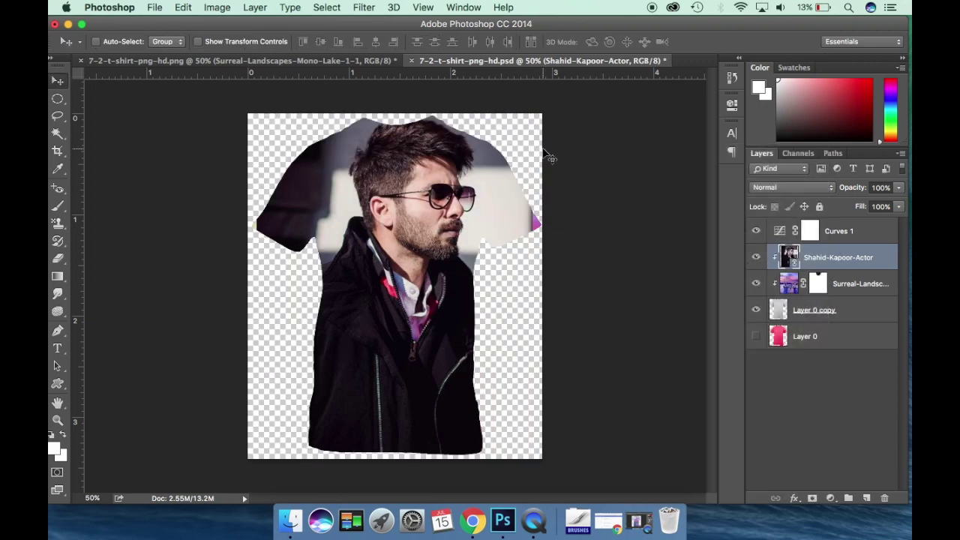
pyautogui.click(183, 7)
pyautogui.moveTo(203, 295)
pyautogui.click(434, 316)
pyautogui.moveTo(542, 113); pyautogui.dragTo(428, 208)
pyautogui.moveTo(258, 210); pyautogui.dragTo(323, 204)
pyautogui.moveTo(432, 204); pyautogui.dragTo(484, 147)
pyautogui.moveTo(321, 147); pyautogui.dragTo(295, 167)
pyautogui.moveTo(484, 167)
pyautogui.mouseDown()
pyautogui.moveTo(493, 132)
pyautogui.moveTo(497, 159)
pyautogui.mouseUp()
pyautogui.click(58, 80)
pyautogui.click(587, 195)
# Blend the portrait with Screen, position it on the chest, and add a layer mask
pyautogui.click(792, 187)
pyautogui.click(805, 213)
pyautogui.click(791, 187)
pyautogui.click(802, 248)
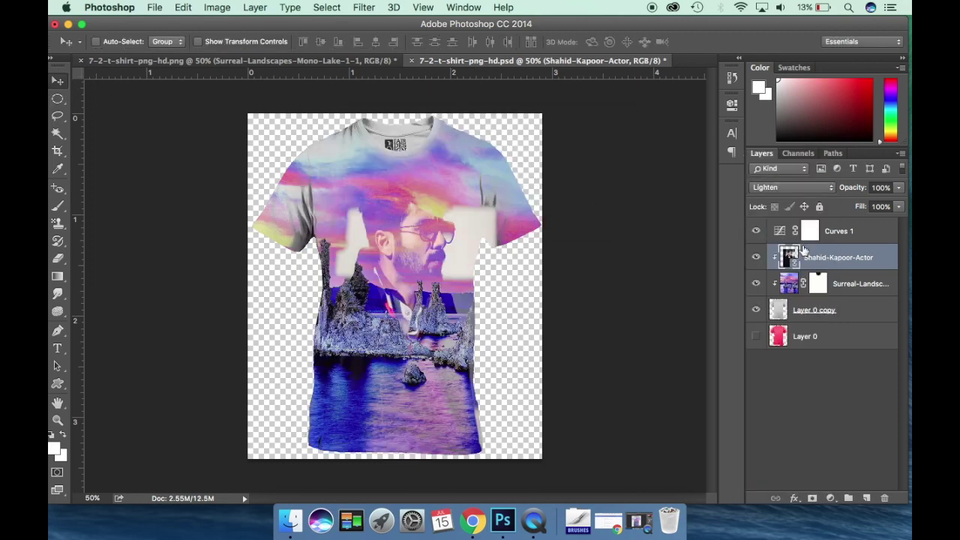
pyautogui.moveTo(485, 236); pyautogui.dragTo(461, 222)
pyautogui.click(821, 188)
pyautogui.click(809, 198)
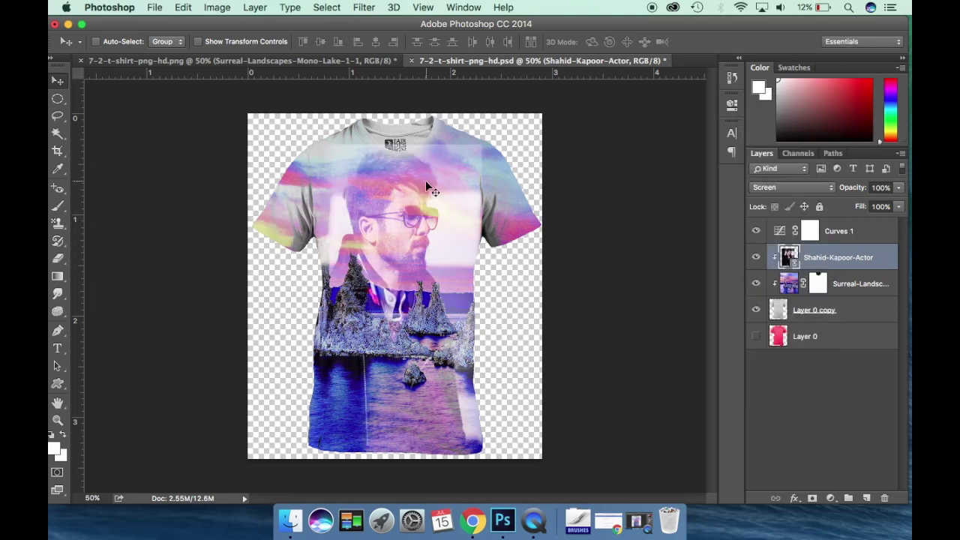
pyautogui.moveTo(425, 186); pyautogui.dragTo(431, 197)
pyautogui.click(813, 498)
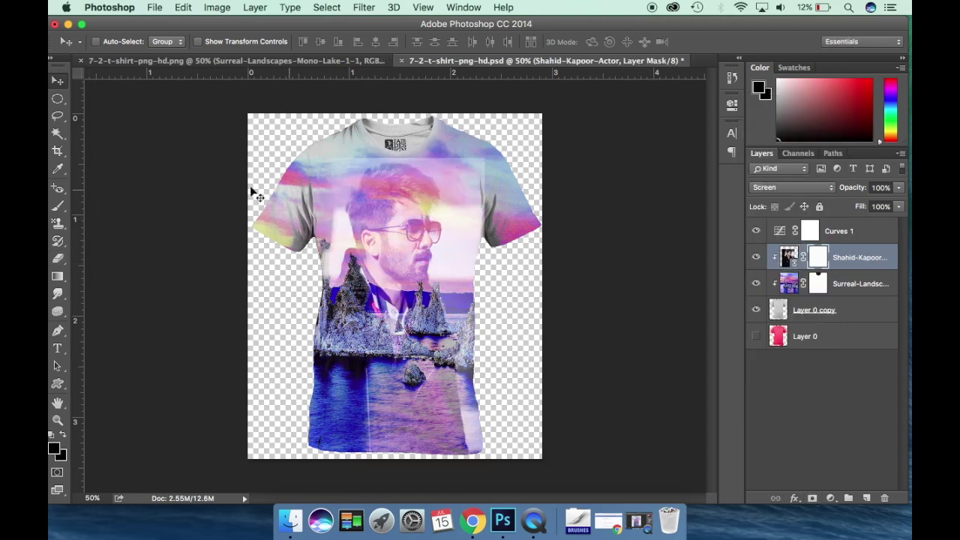
# Brush black on the portrait's mask to hide its top and right edges, revealing the landscape rocks
pyautogui.click(61, 209)
pyautogui.moveTo(322, 162)
pyautogui.mouseDown()
pyautogui.moveTo(349, 154)
pyautogui.moveTo(485, 167)
pyautogui.moveTo(467, 164)
pyautogui.moveTo(485, 207)
pyautogui.moveTo(485, 416)
pyautogui.mouseUp()
pyautogui.moveTo(451, 432); pyautogui.dragTo(450, 353)
pyautogui.moveTo(332, 210); pyautogui.dragTo(334, 297)
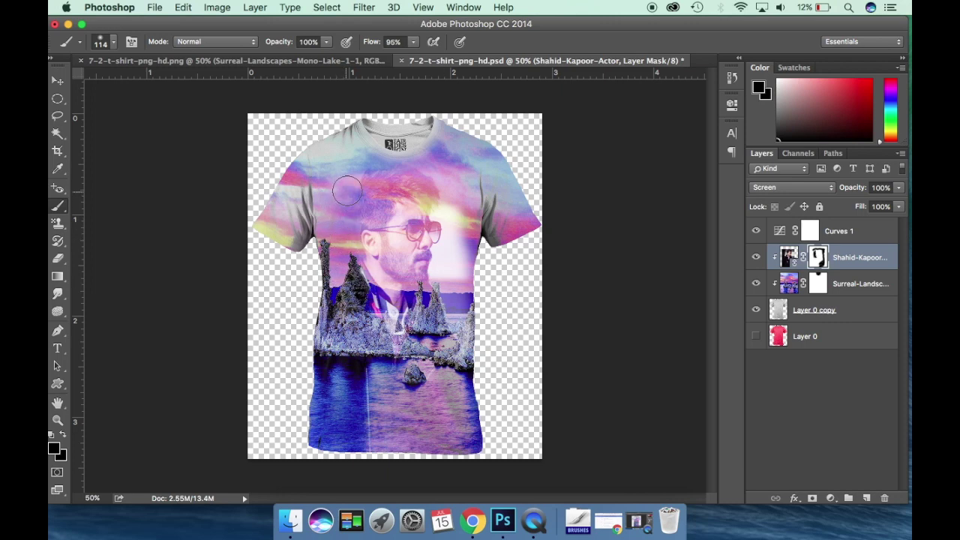
pyautogui.moveTo(445, 196)
pyautogui.mouseDown()
pyautogui.moveTo(461, 180)
pyautogui.moveTo(461, 272)
pyautogui.moveTo(446, 270)
pyautogui.moveTo(466, 232)
pyautogui.moveTo(435, 218)
pyautogui.mouseUp()
pyautogui.press('v')
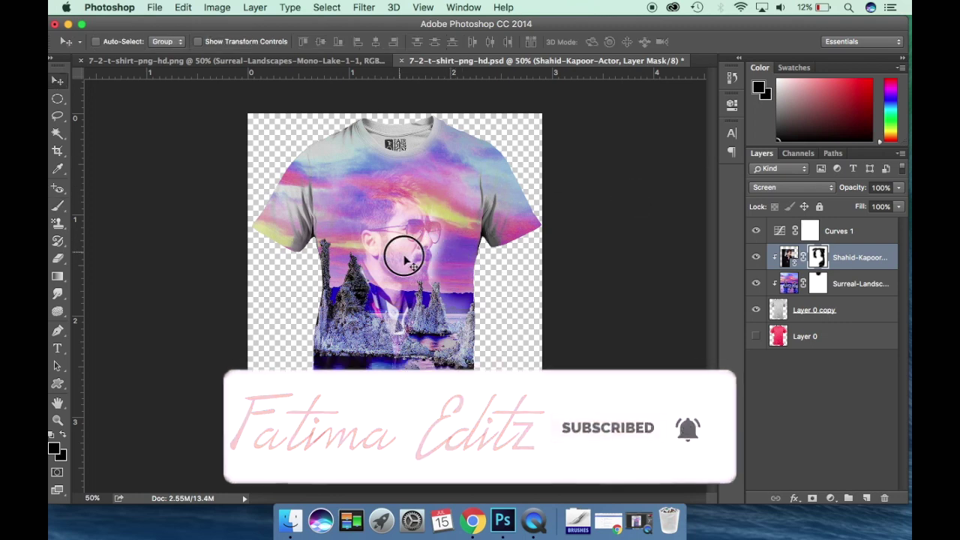